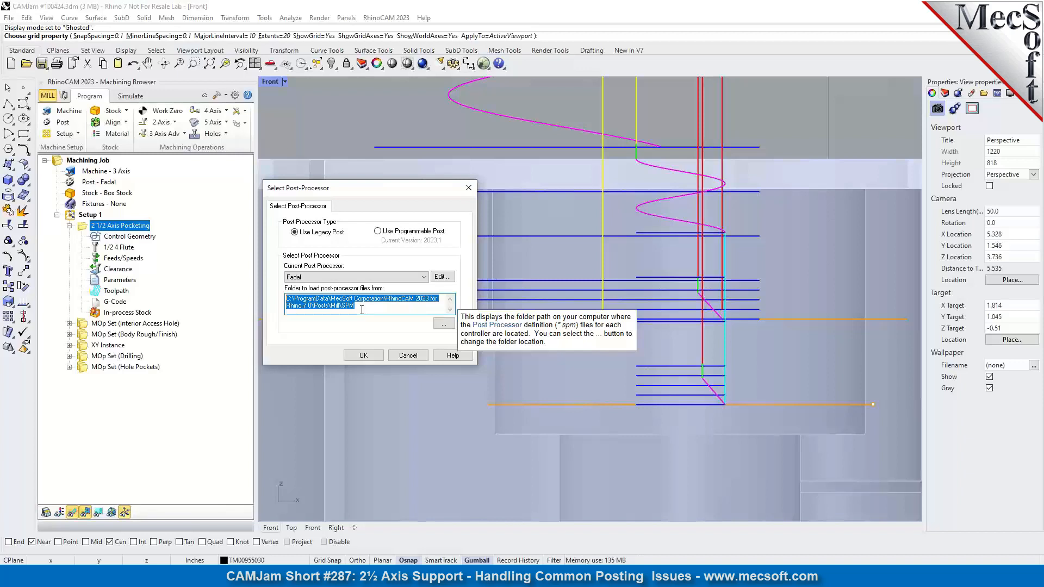
# Examine the folder path that the legacy post-processor files are loaded from.
pyautogui.moveTo(360, 282)
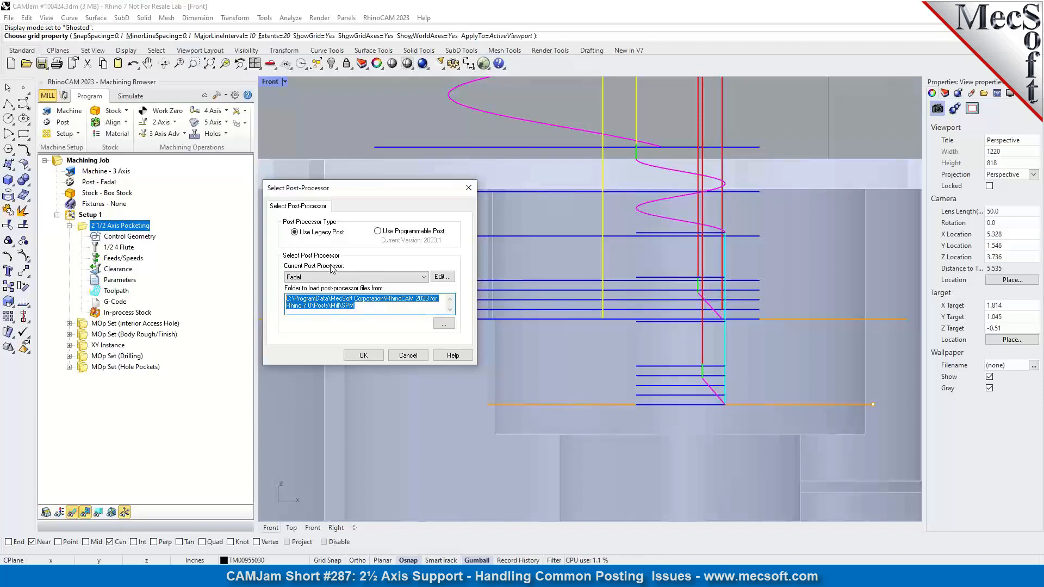
pyautogui.click(331, 307)
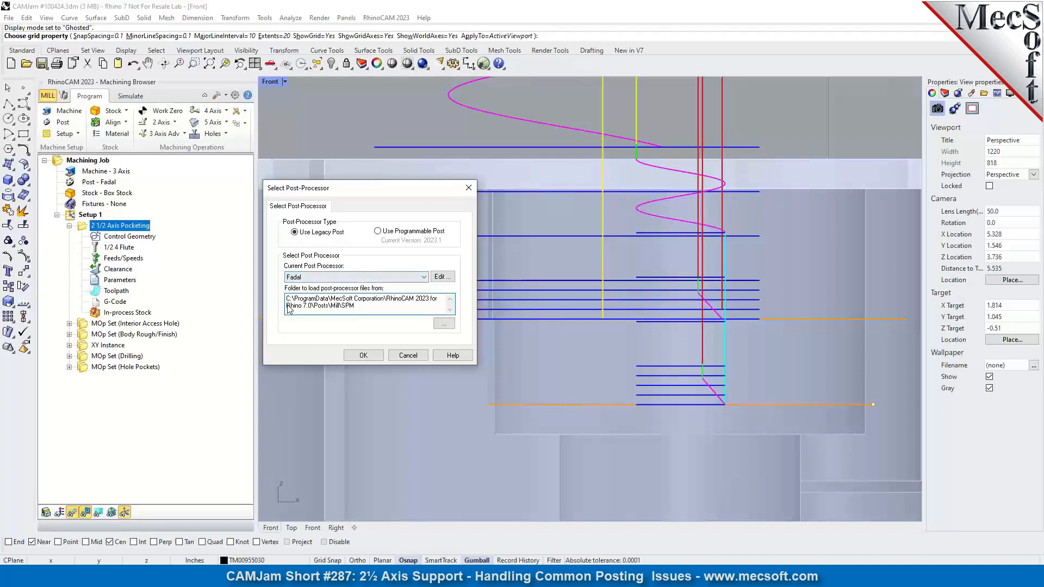
pyautogui.moveTo(287, 300); pyautogui.dragTo(365, 308)
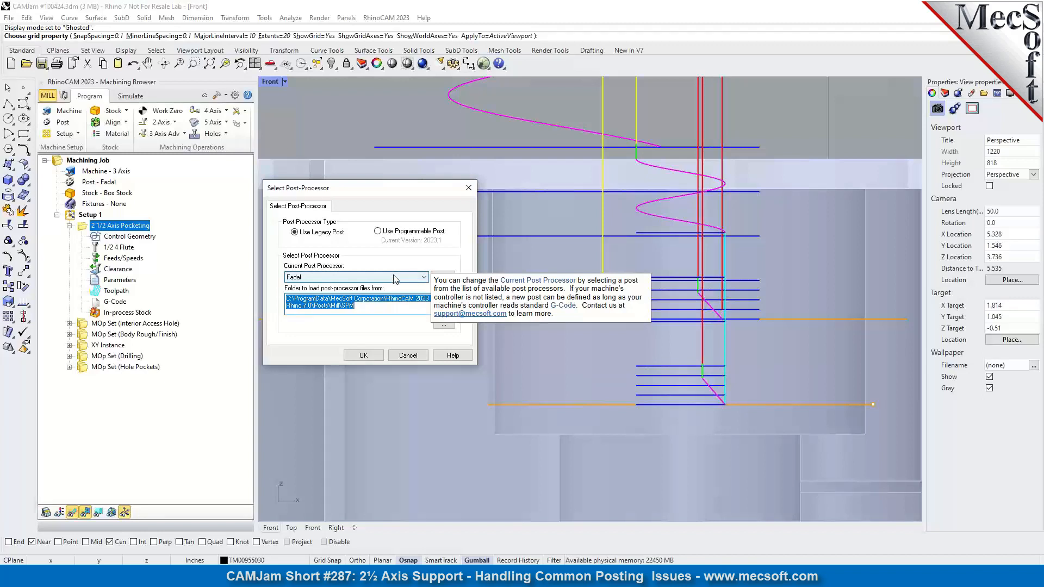
pyautogui.click(359, 307)
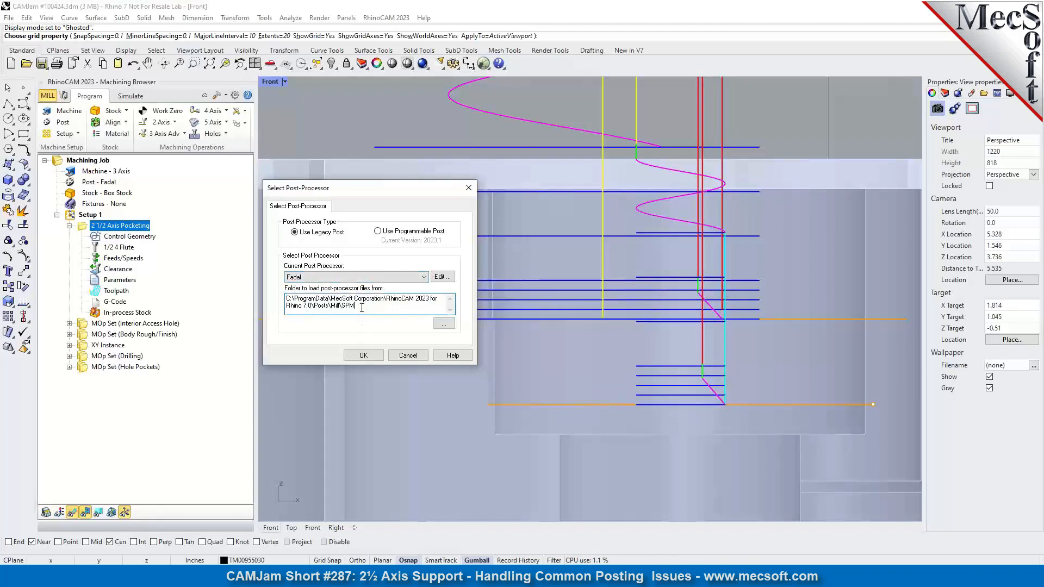
pyautogui.moveTo(357, 306); pyautogui.dragTo(287, 299)
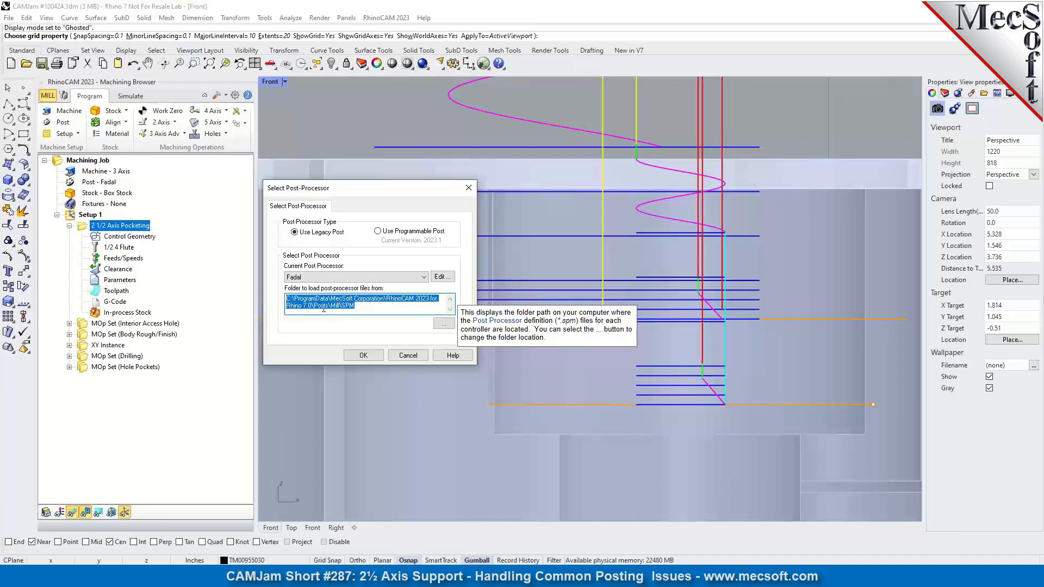
pyautogui.click(356, 310)
pyautogui.moveTo(356, 308); pyautogui.dragTo(281, 304)
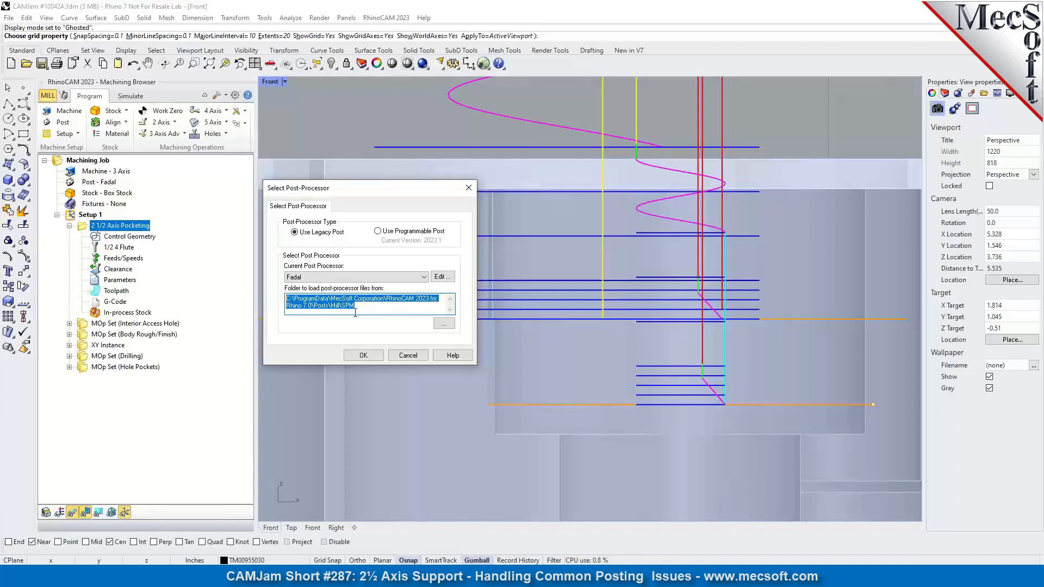
pyautogui.moveTo(287, 303)
# Check the folder browser for the post-processor location without changing it, and accept the Fadal legacy post selection.
pyautogui.click(444, 324)
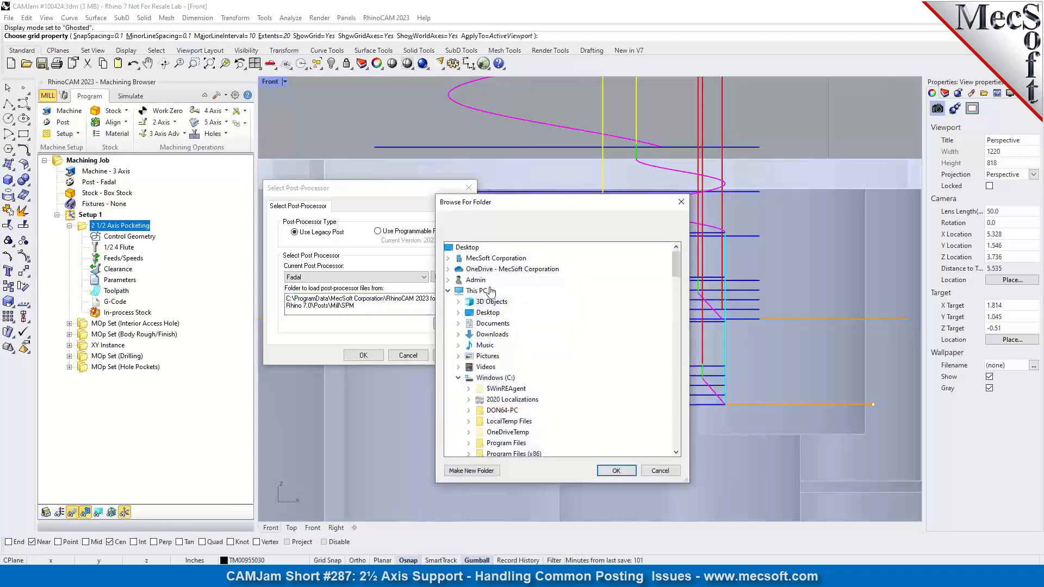
pyautogui.click(680, 202)
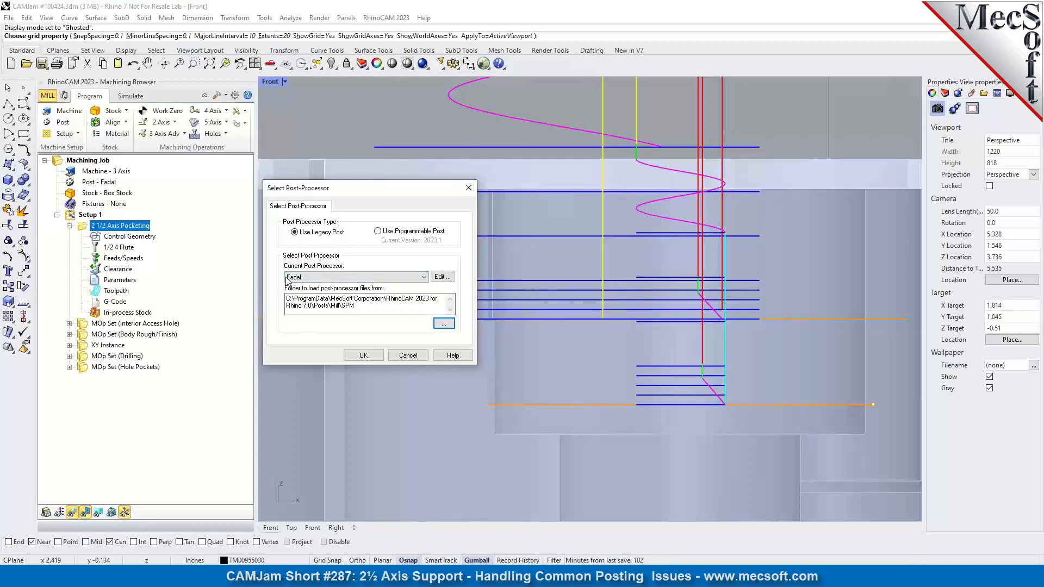
pyautogui.moveTo(338, 279)
pyautogui.moveTo(391, 314)
pyautogui.click(363, 355)
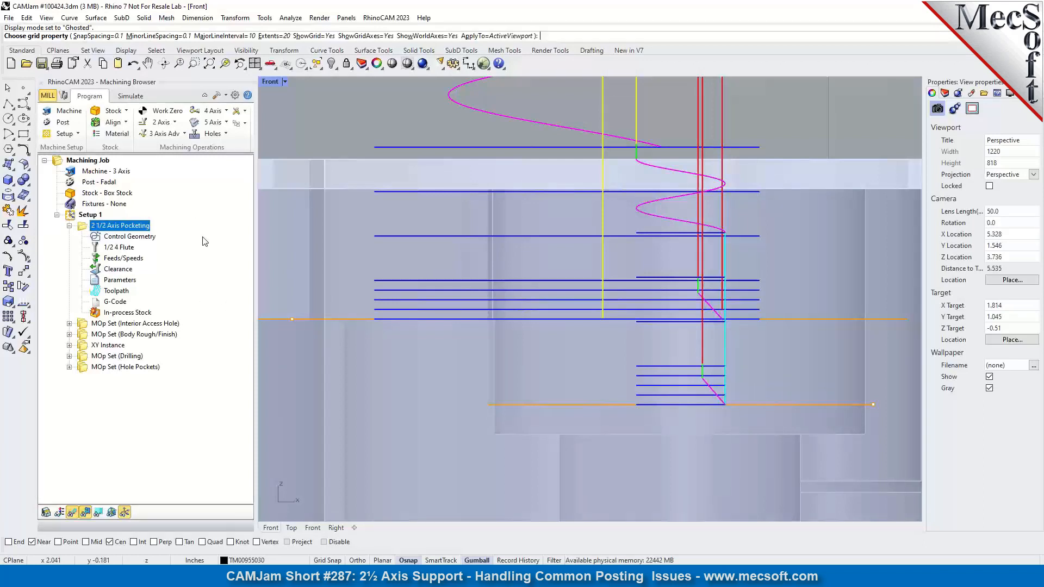
# Review the knowledge bases available for default machining operation parameters in the Machining preferences.
pyautogui.click(235, 96)
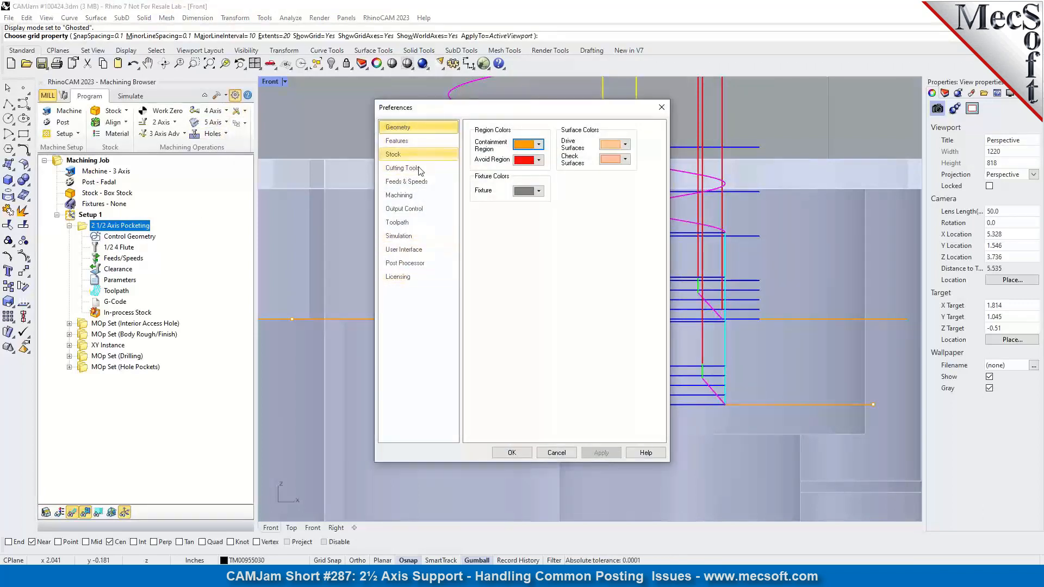
pyautogui.click(408, 196)
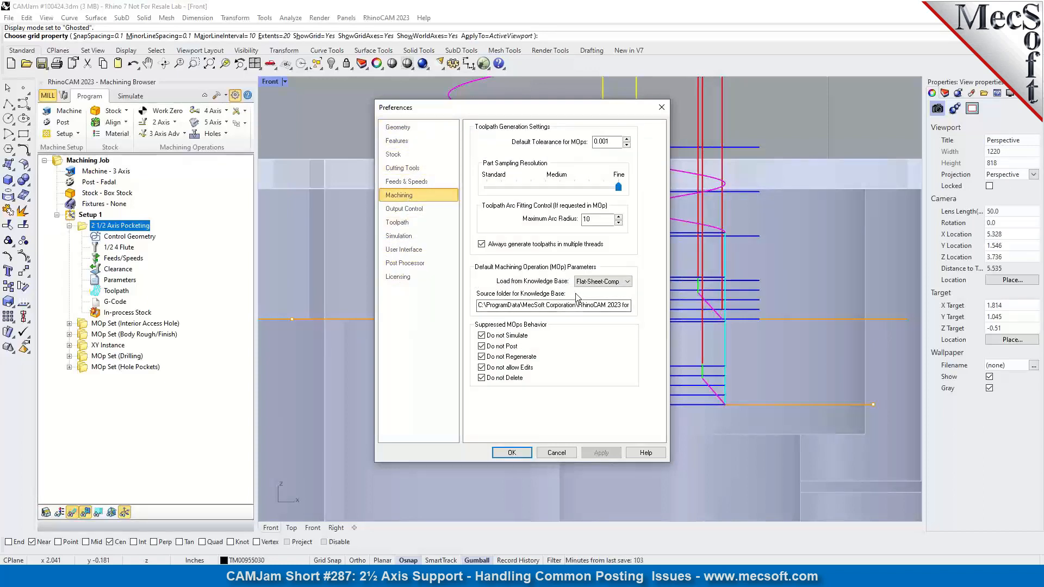
pyautogui.click(602, 281)
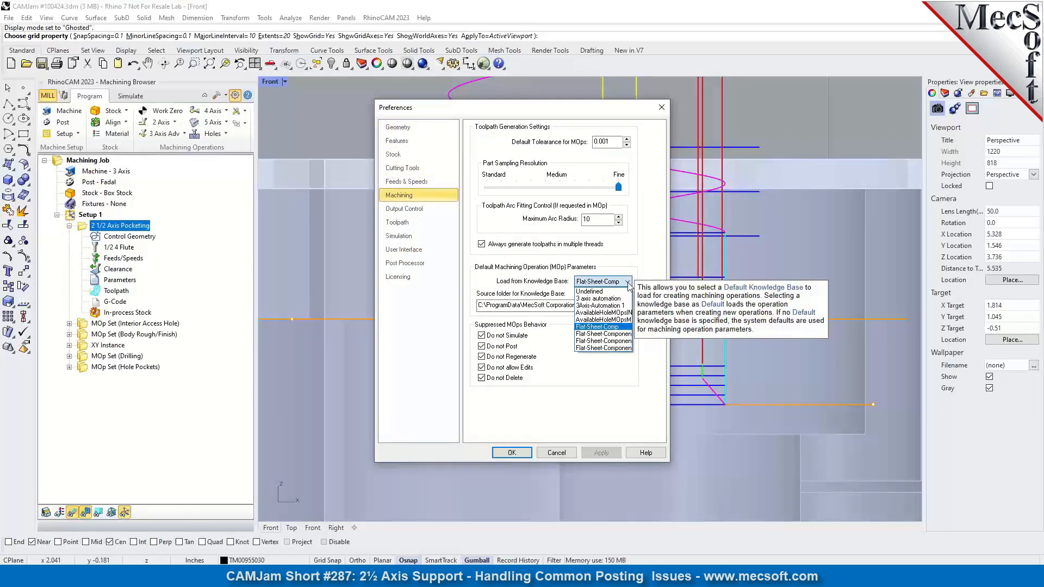
pyautogui.click(604, 343)
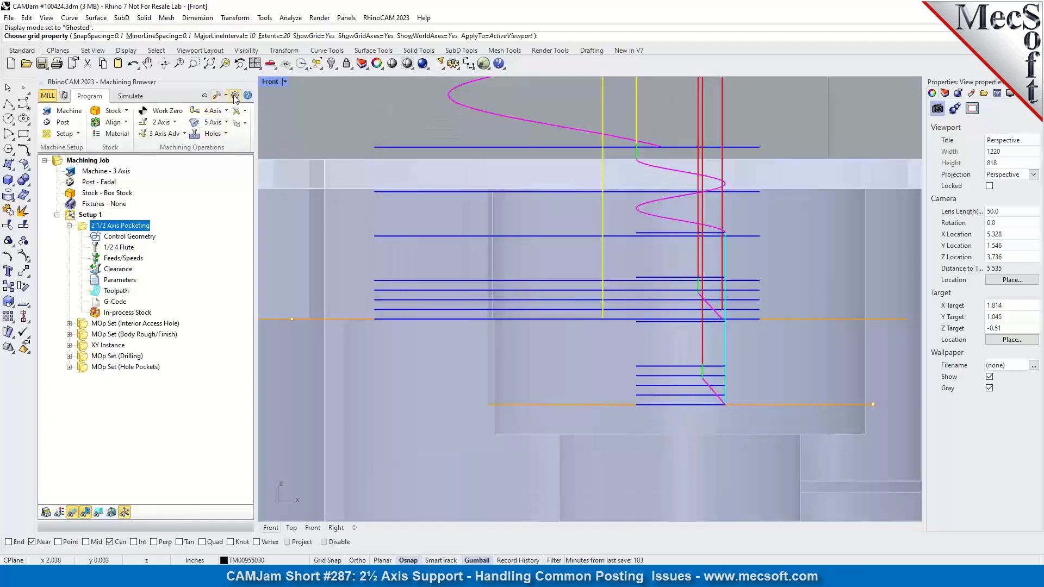
# Examine the save options in the CAM User Interface preferences, including saving the current preferences to the registry.
pyautogui.click(235, 96)
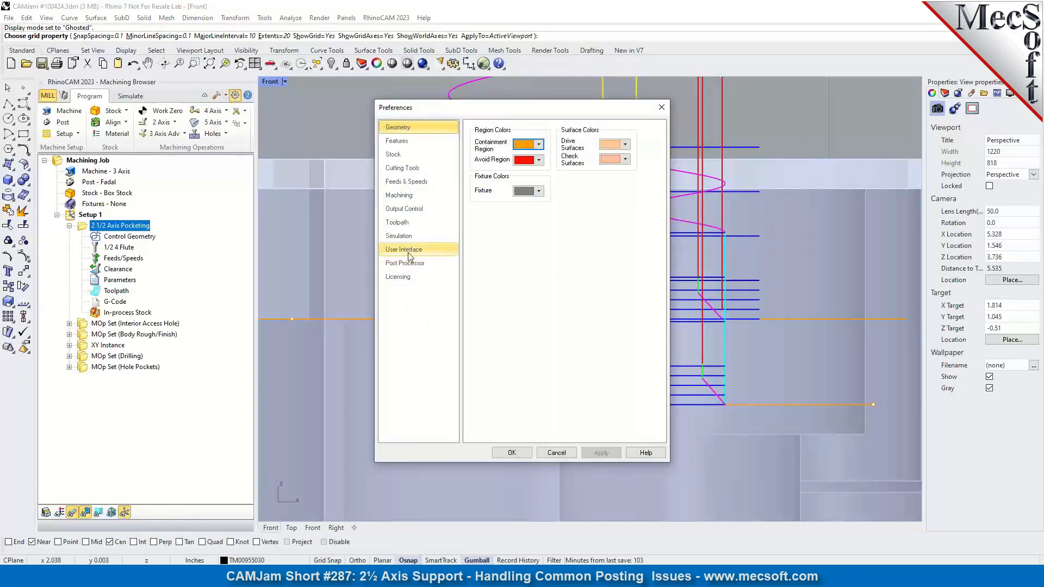
pyautogui.click(409, 253)
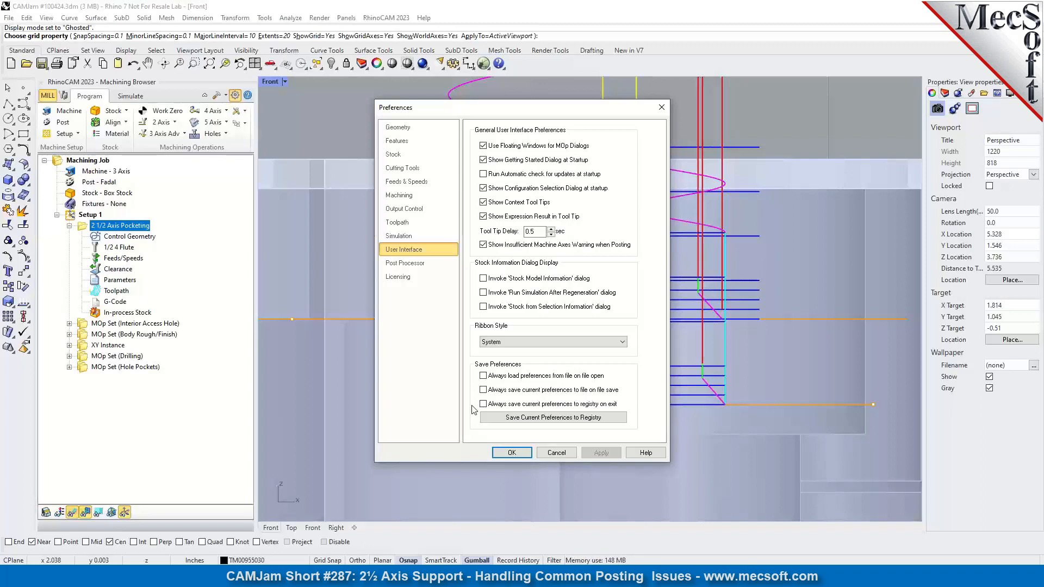
pyautogui.click(520, 418)
pyautogui.click(555, 418)
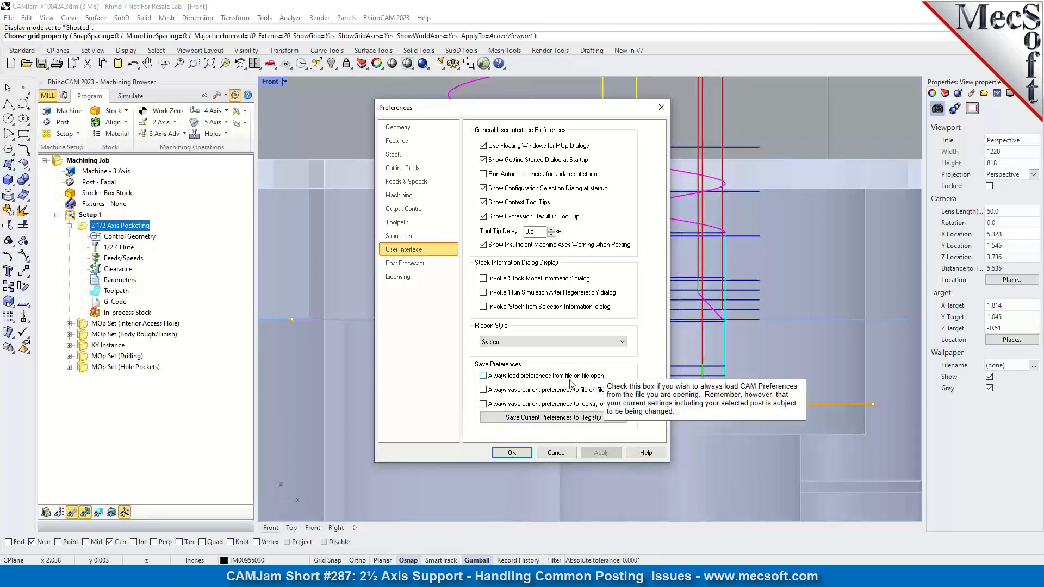
# Try the option to always load preferences from file on file open, turn it back off and close the preferences.
pyautogui.click(484, 375)
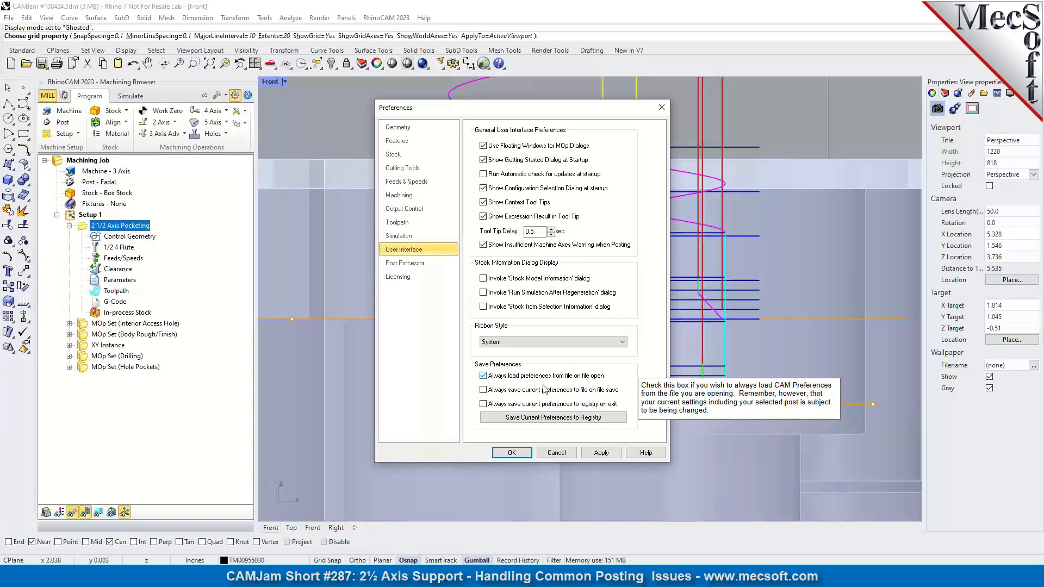
pyautogui.click(481, 376)
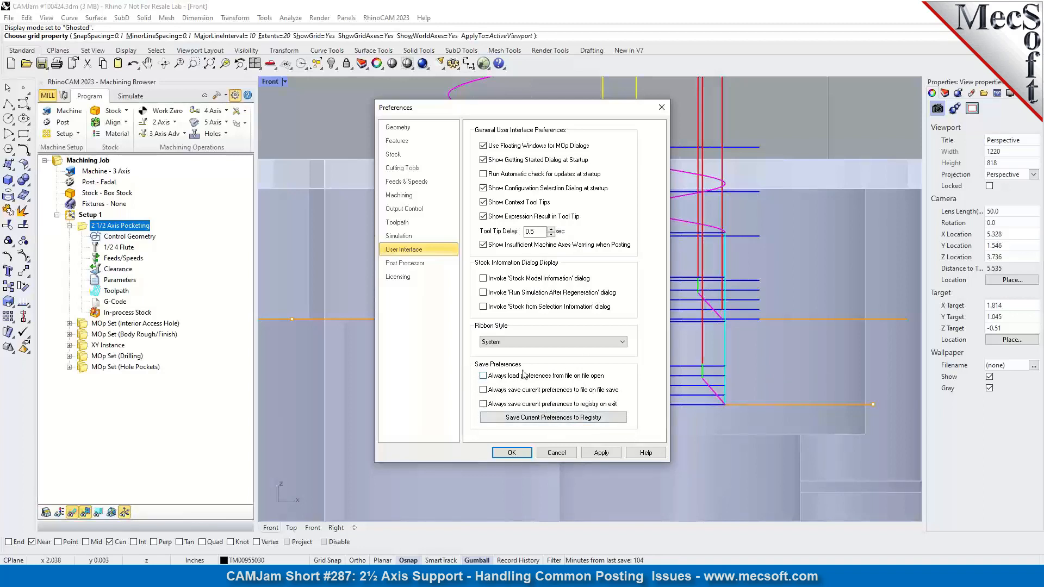
pyautogui.moveTo(522, 406)
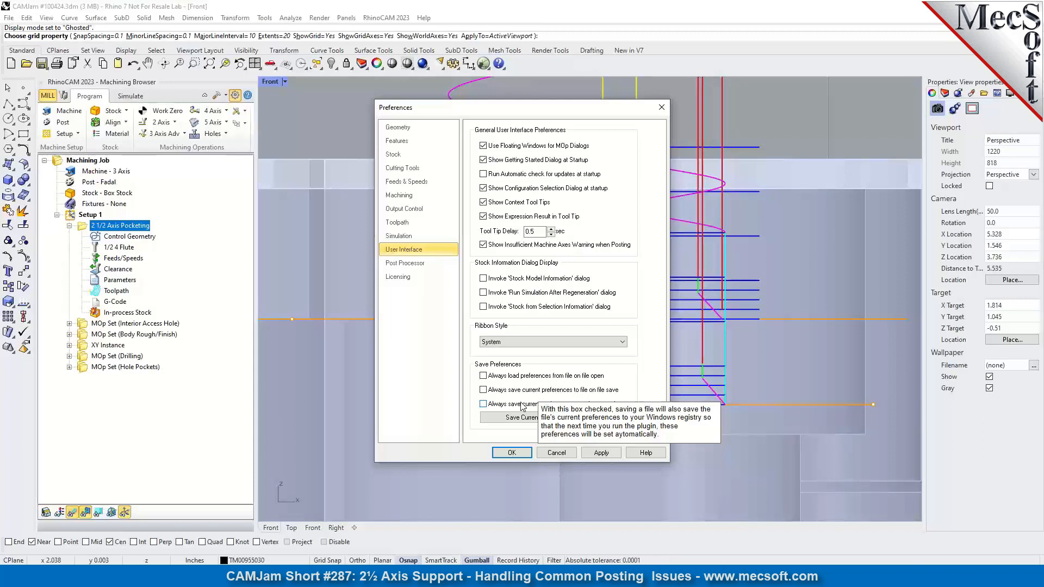
pyautogui.click(662, 108)
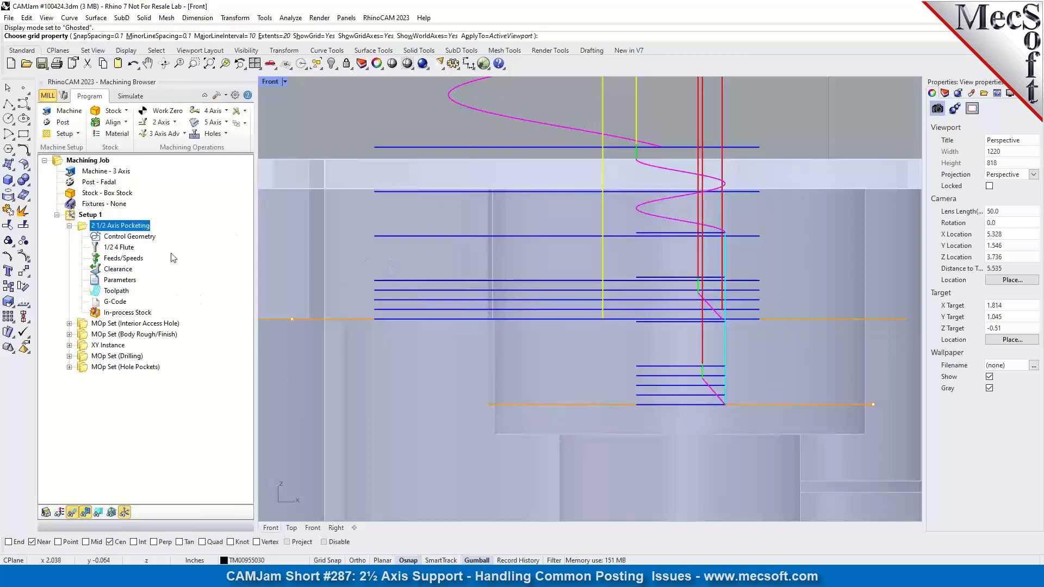
# Check the Post Processor preferences and compare them with the Select Post-Processor settings, closing both without changes.
pyautogui.click(235, 96)
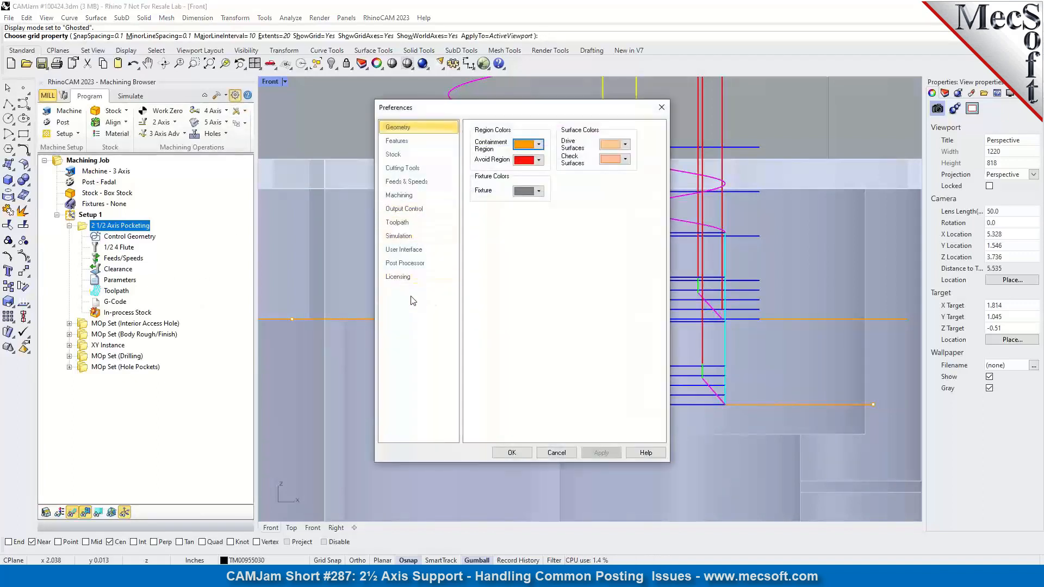
pyautogui.click(405, 263)
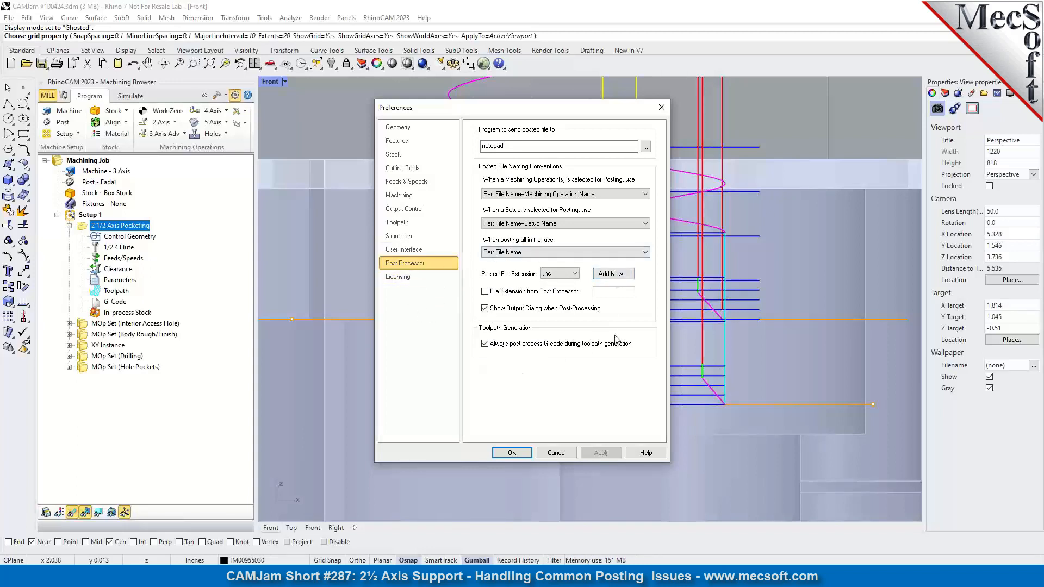
pyautogui.click(662, 108)
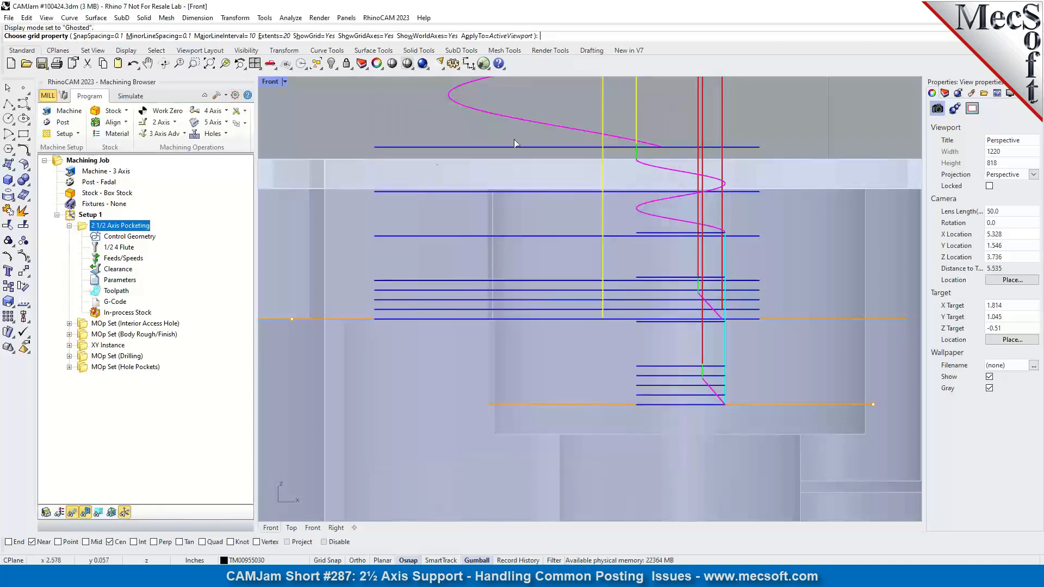
pyautogui.click(60, 122)
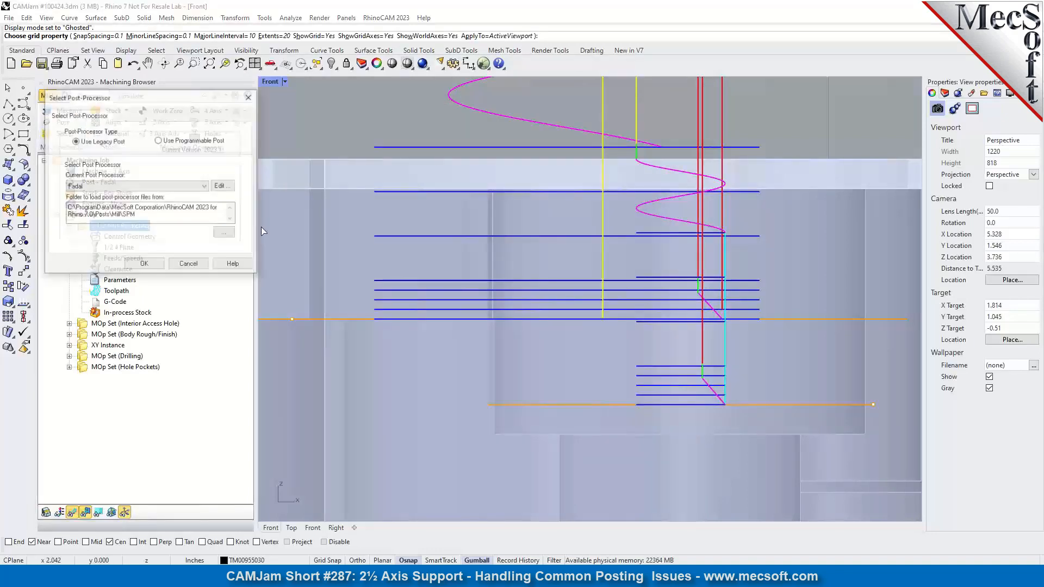
pyautogui.click(250, 97)
# Review the available posted file extensions in the Post Processor preferences.
pyautogui.click(235, 95)
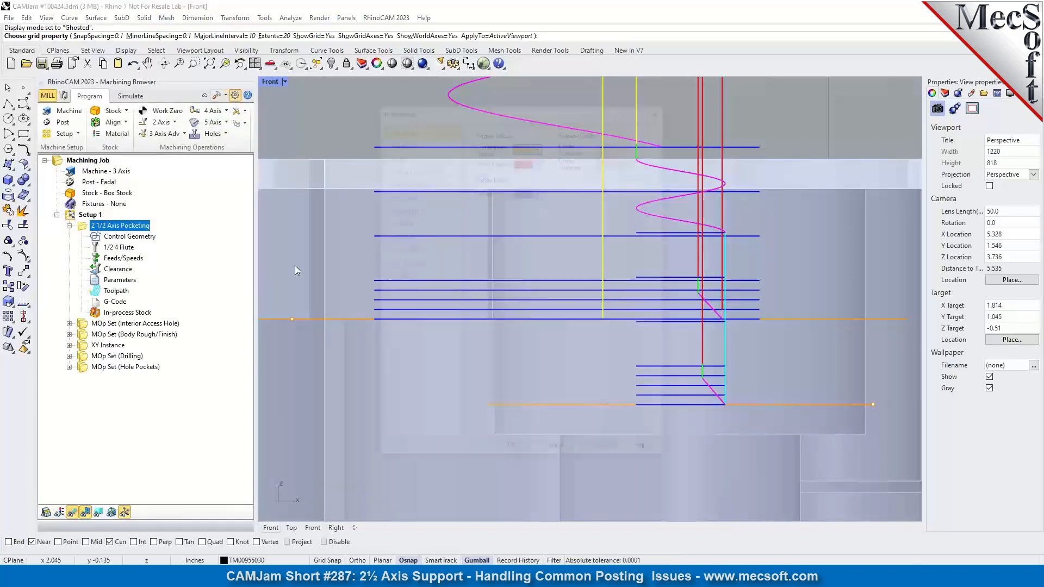
pyautogui.click(405, 263)
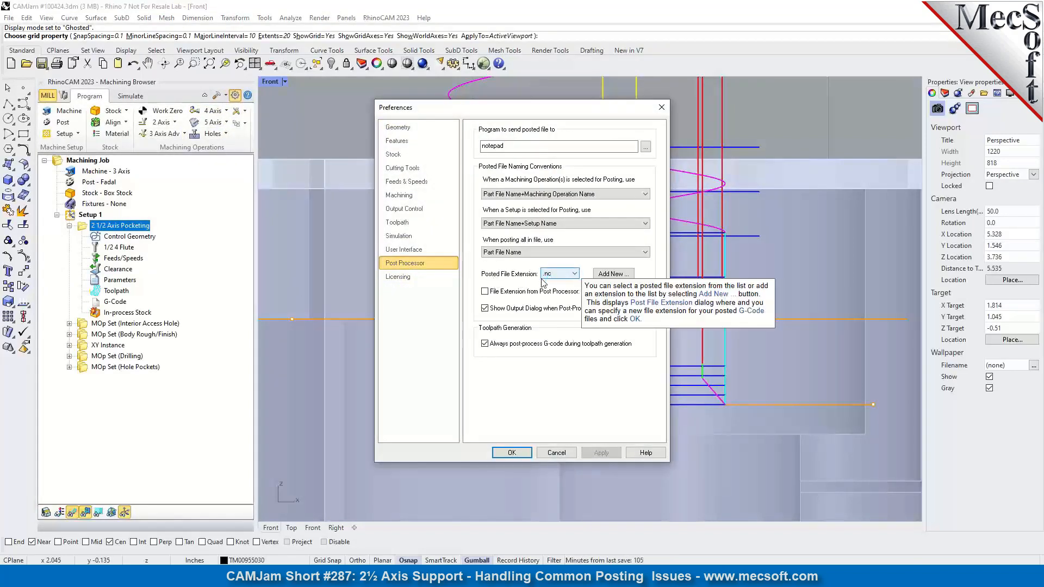
pyautogui.click(576, 274)
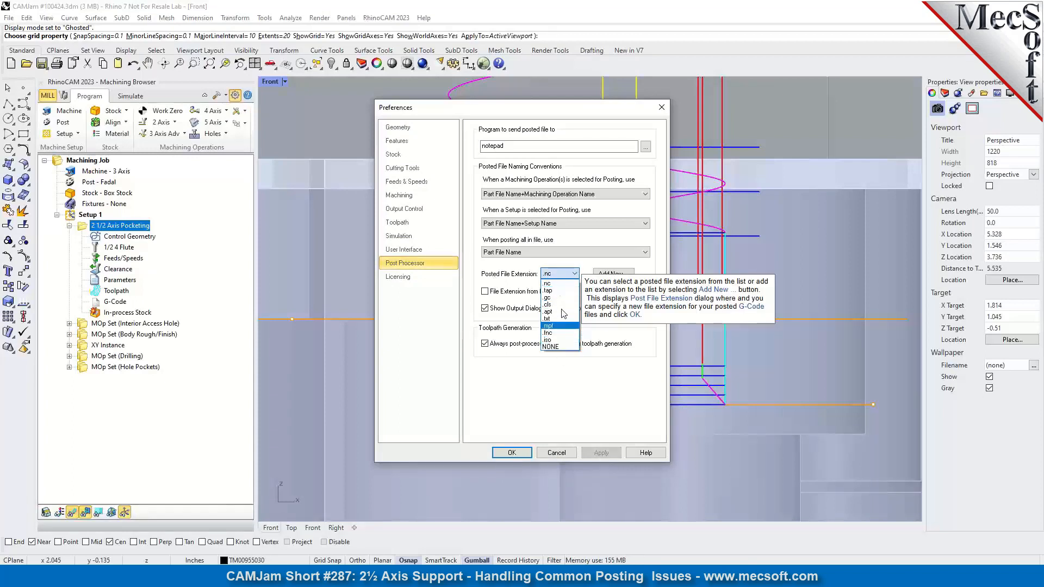
pyautogui.click(493, 378)
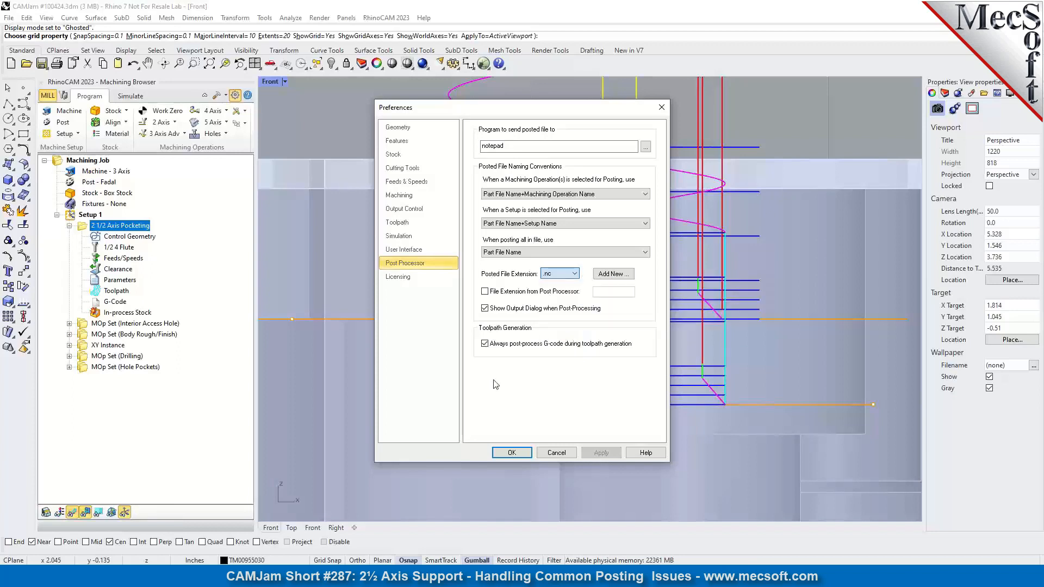
# Look at the entry for adding a custom posted file extension, dismiss it and keep .nc as the extension.
pyautogui.click(613, 275)
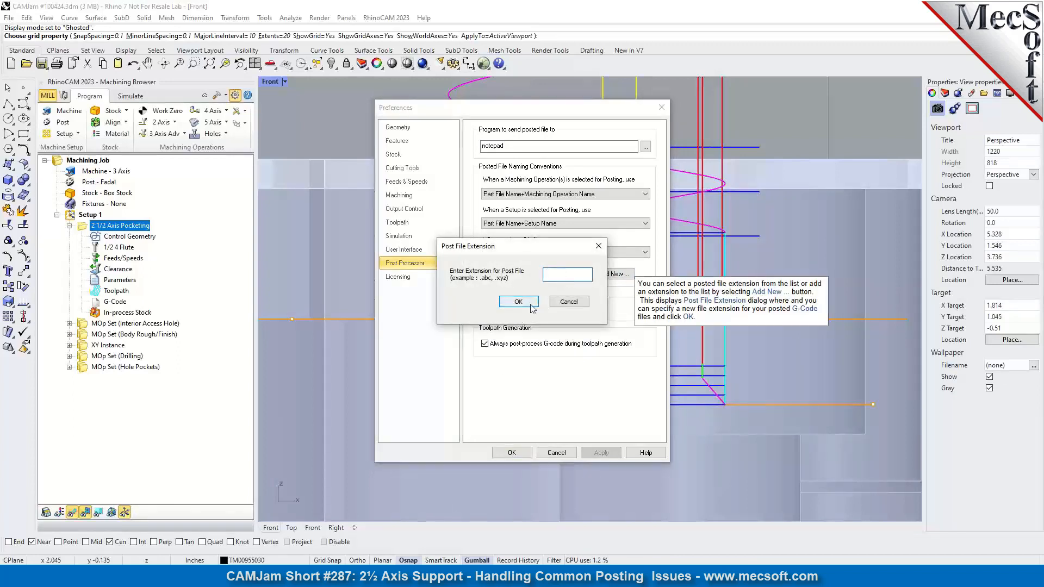
pyautogui.press('Escape')
pyautogui.click(559, 273)
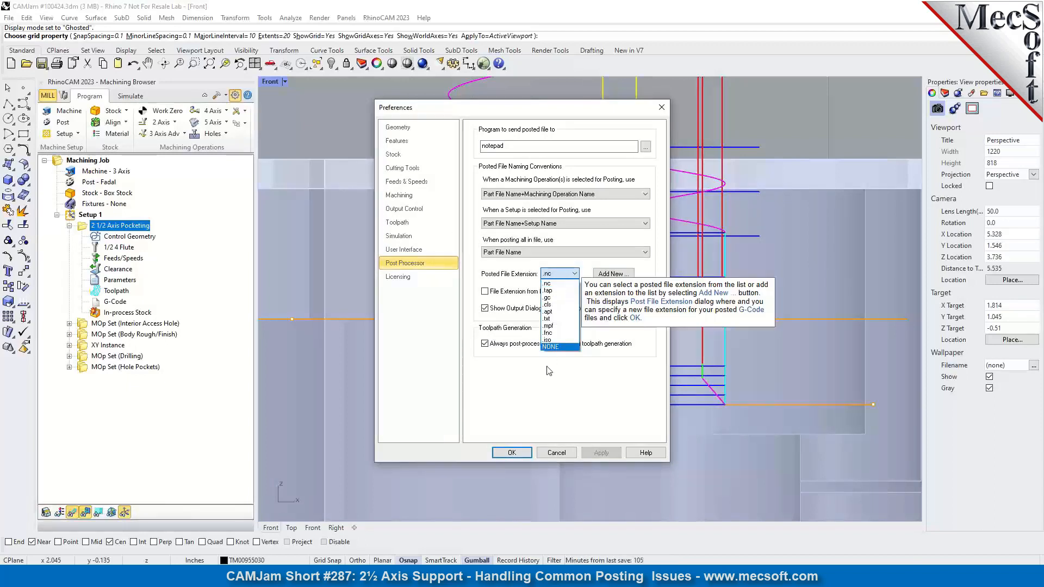
pyautogui.click(553, 283)
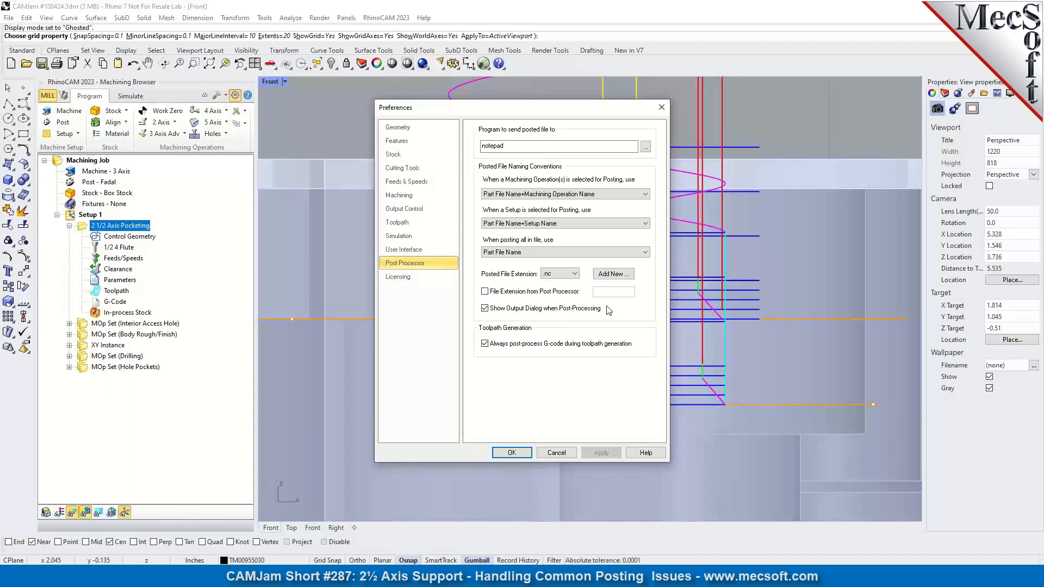
# Try enabling the file extension from the post-processor, and cancel the preferences without saving.
pyautogui.moveTo(573, 312)
pyautogui.click(484, 292)
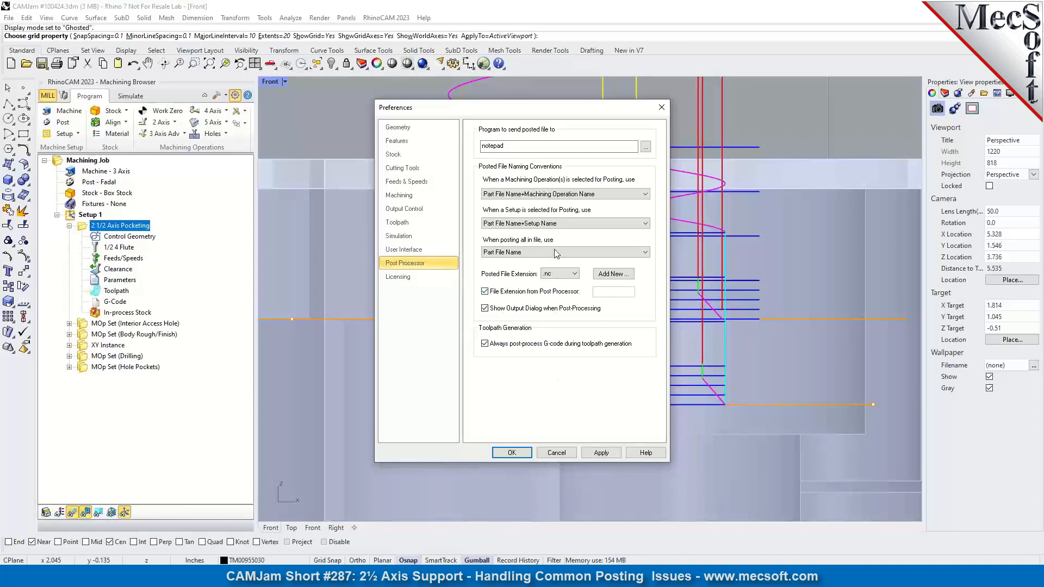
pyautogui.click(564, 454)
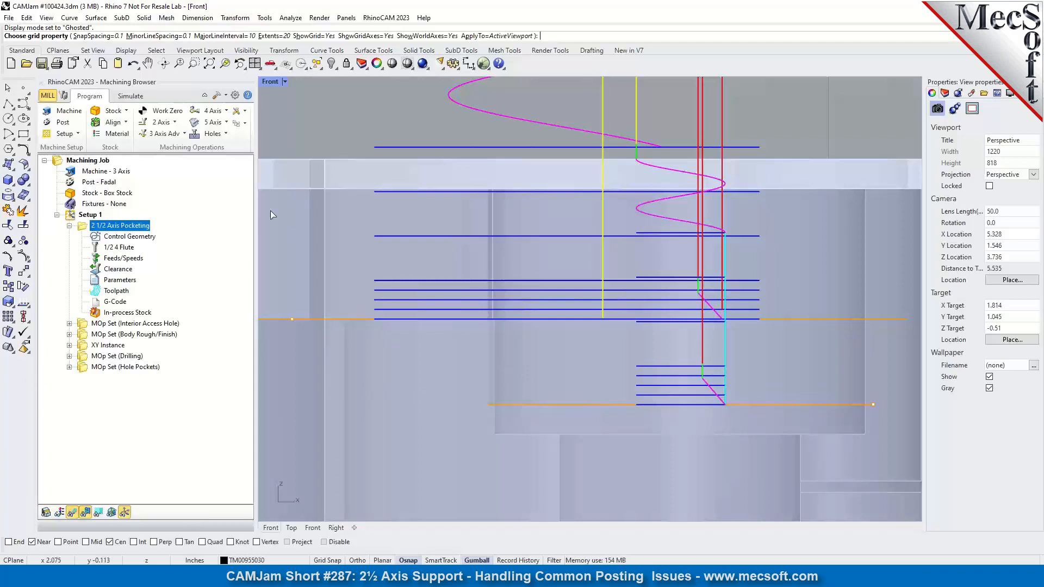
# Review the User Interface and Post Processor preferences, checking the option that shows the output dialog when post-processing, and accept them unchanged.
pyautogui.click(235, 94)
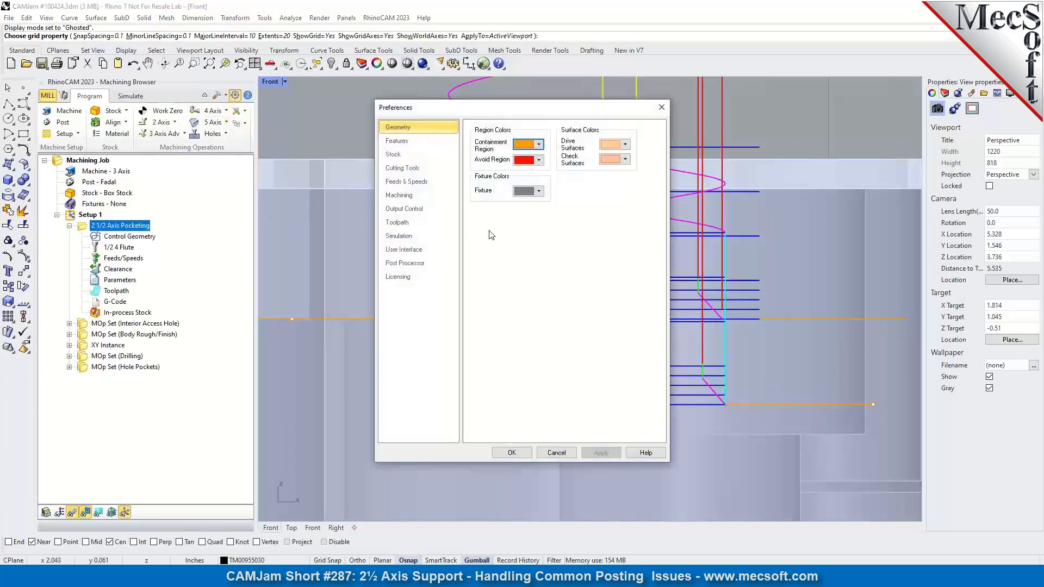
pyautogui.click(403, 265)
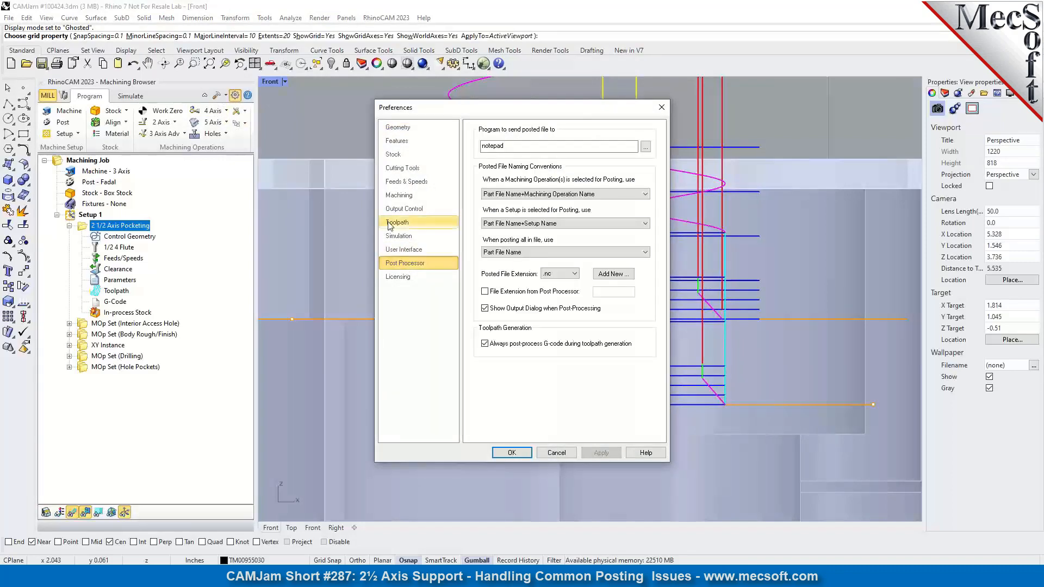
pyautogui.click(413, 251)
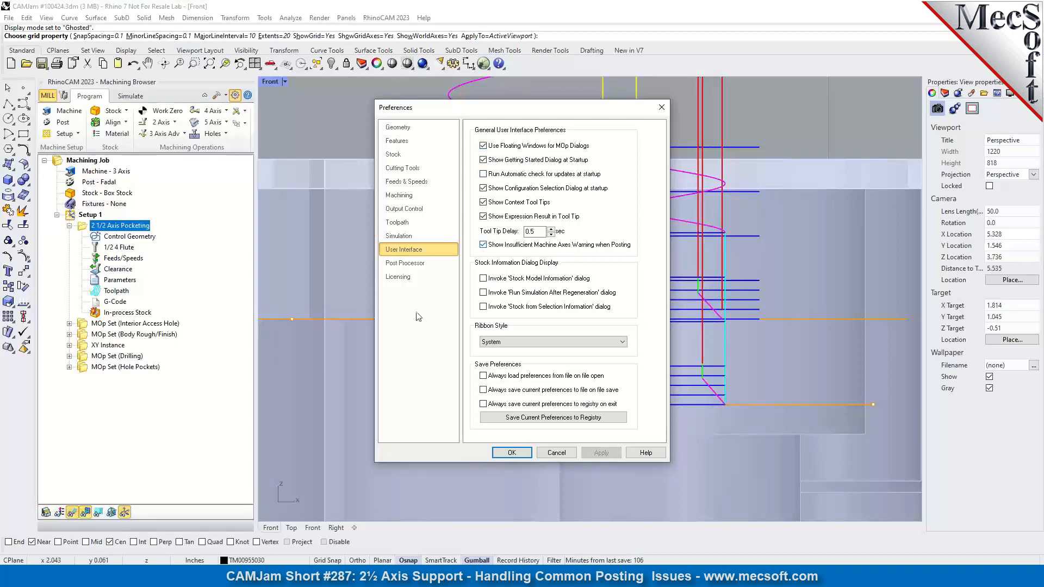
pyautogui.click(405, 264)
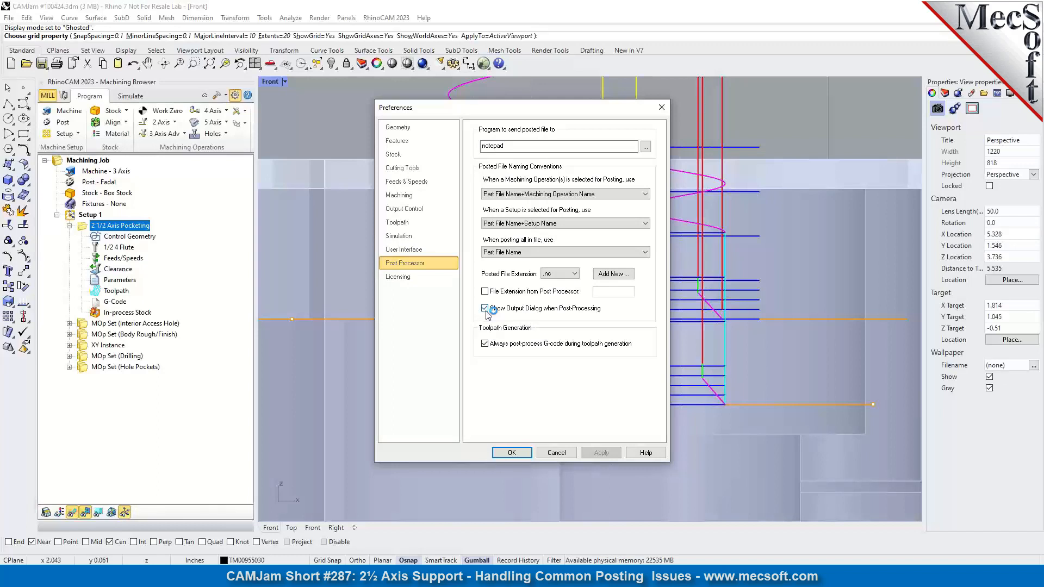
pyautogui.moveTo(488, 314)
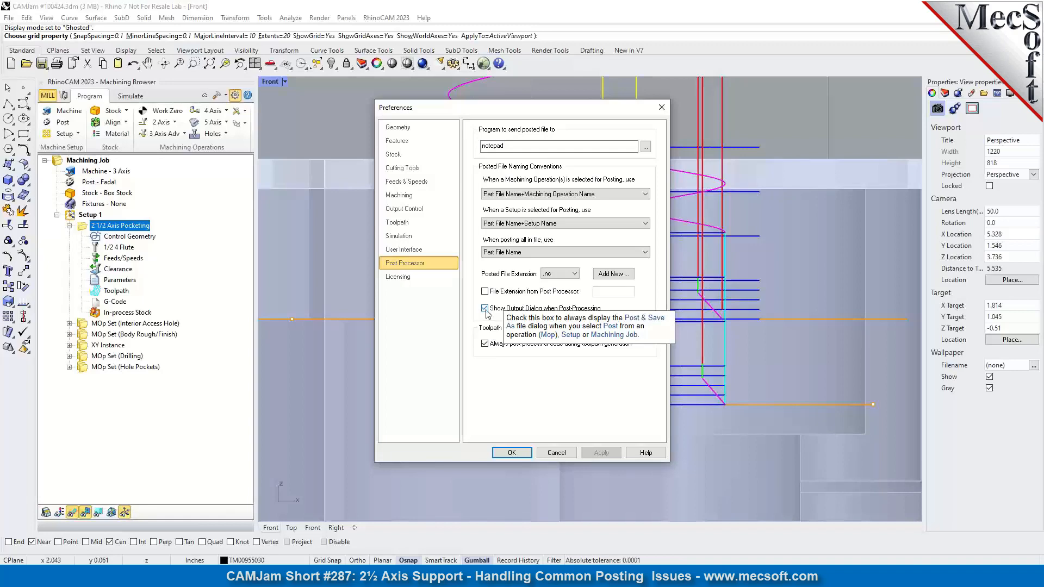
pyautogui.click(511, 452)
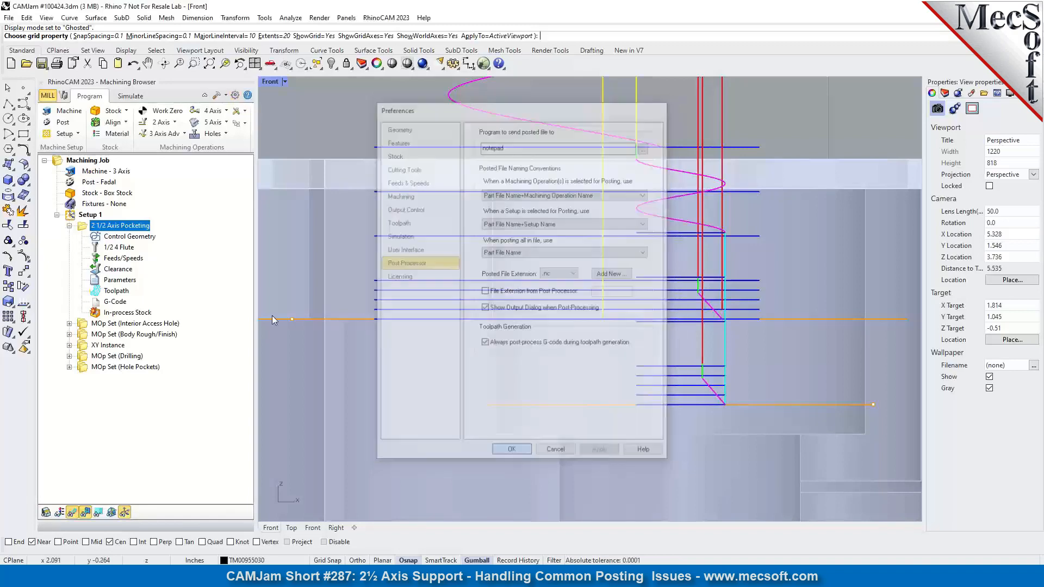
# Bring up the Post & Save As dialog for the 2 1/2 Axis Pocketing operation, widen it for inspection and dismiss it without posting.
pyautogui.rightClick(124, 226)
pyautogui.click(147, 248)
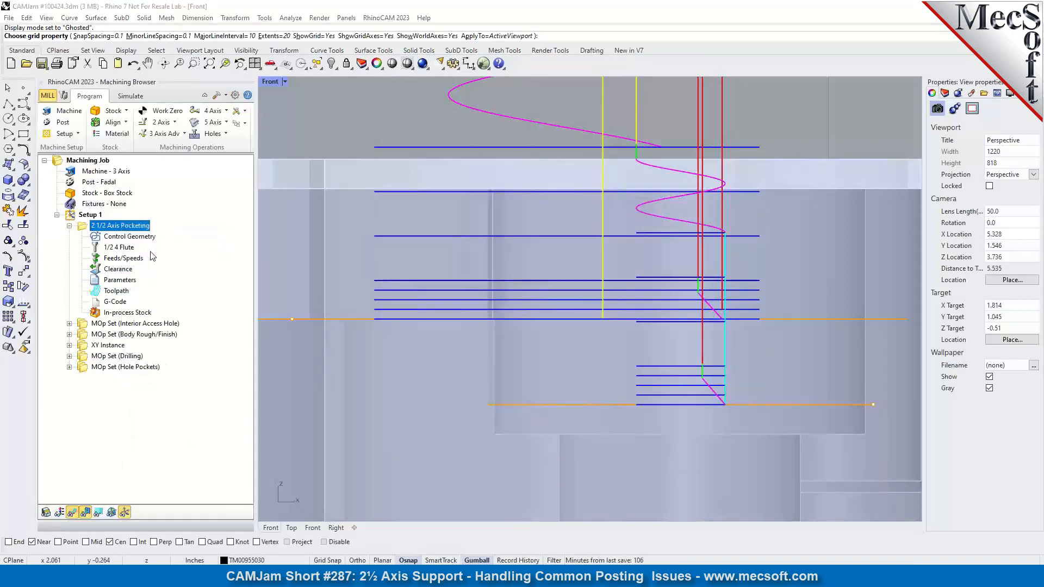
pyautogui.moveTo(503, 163); pyautogui.dragTo(433, 184)
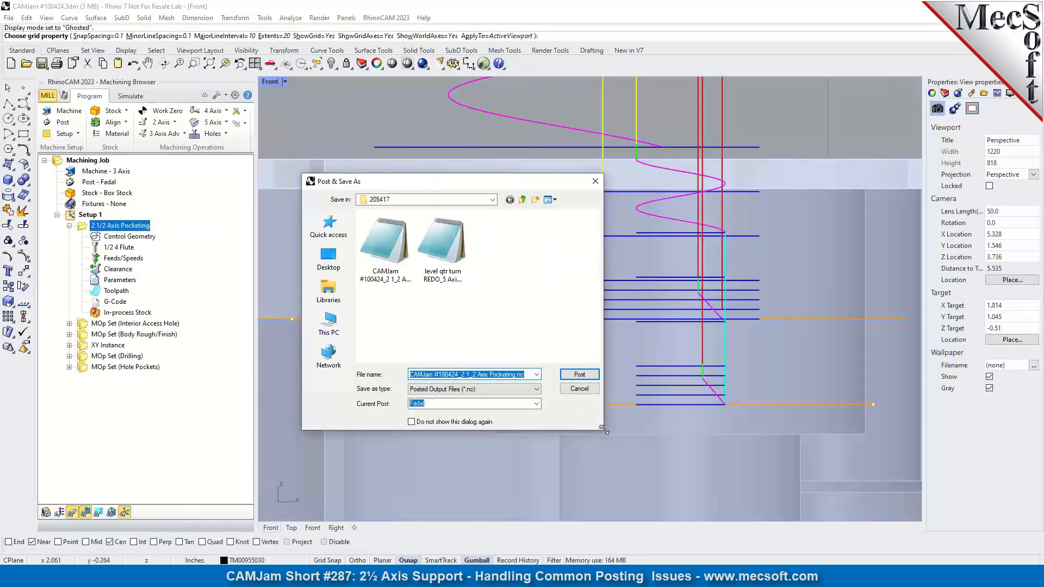
pyautogui.moveTo(608, 430); pyautogui.dragTo(741, 441)
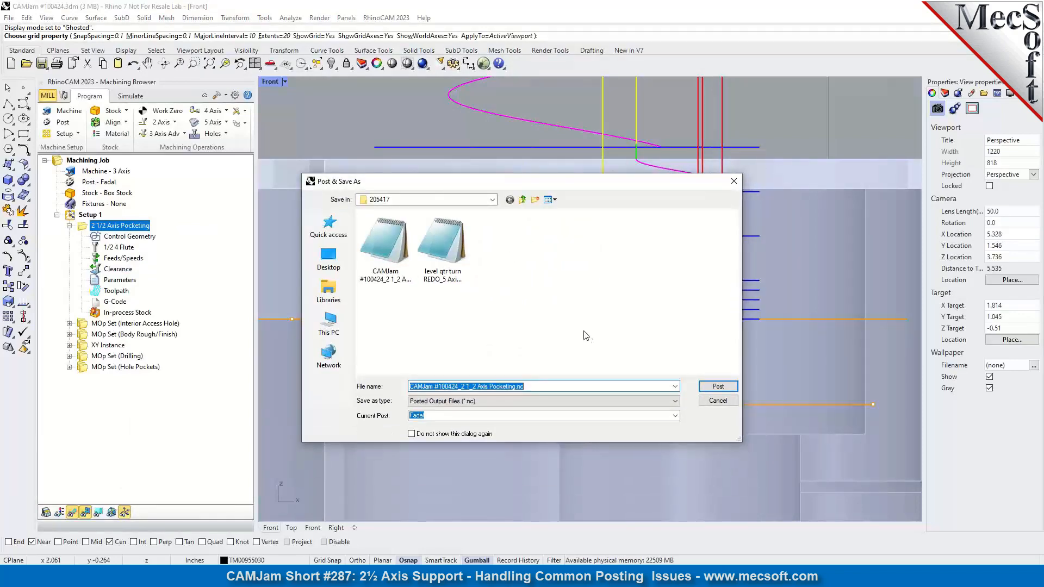
pyautogui.click(733, 181)
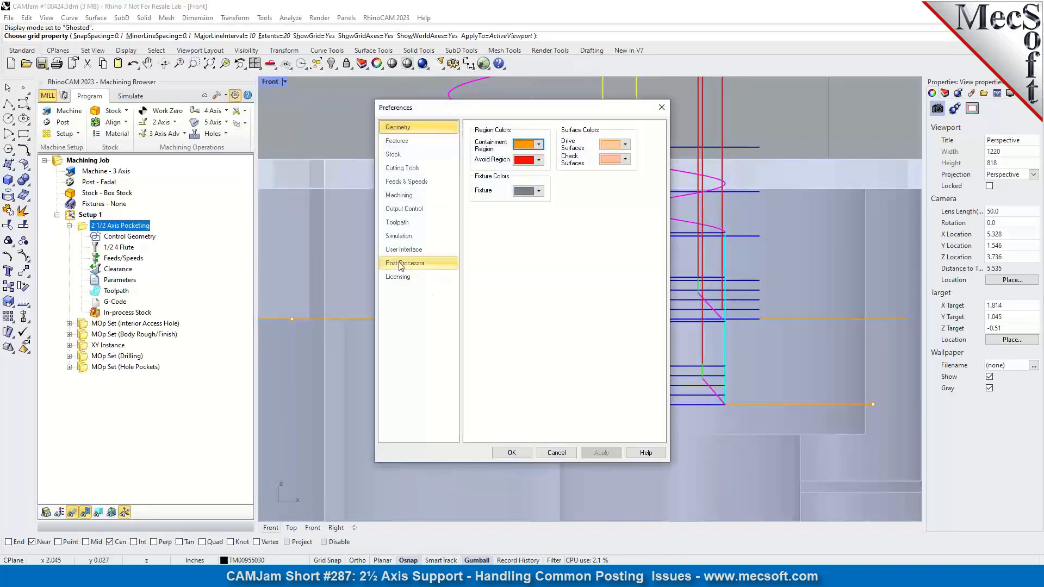
# Disable Show Output Dialog when Post-Processing in the Post Processor preferences and save the change.
pyautogui.click(405, 263)
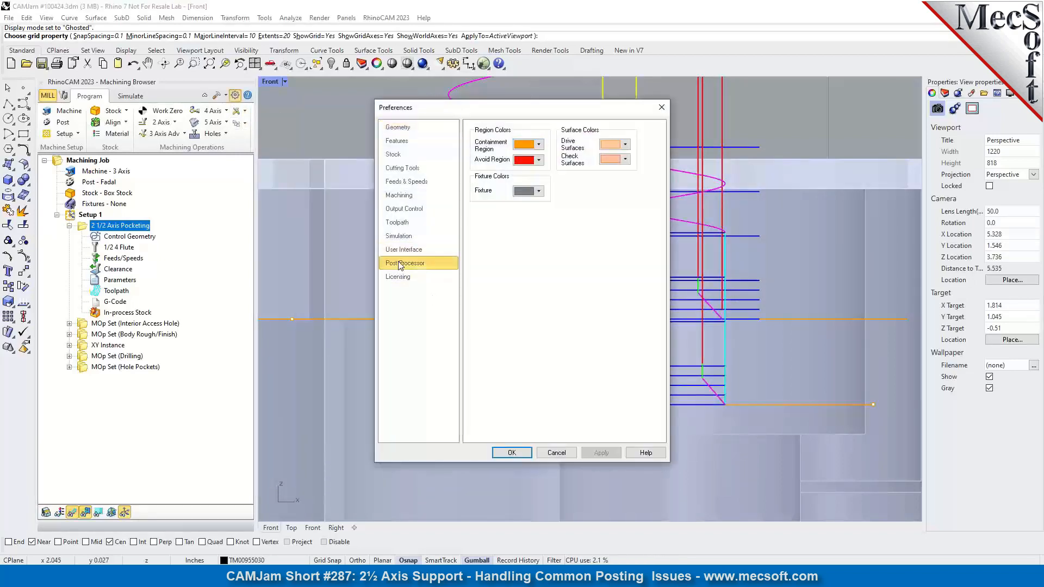
pyautogui.click(484, 308)
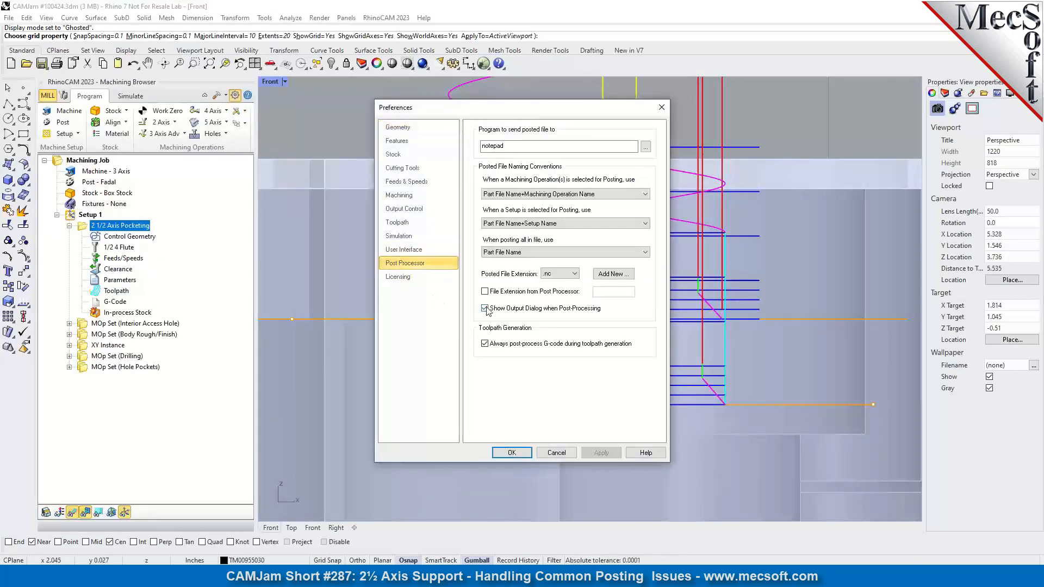
pyautogui.click(521, 454)
# Post the 2 1/2 Axis Pocketing operation directly to G-code and close the resulting Notepad file.
pyautogui.rightClick(118, 228)
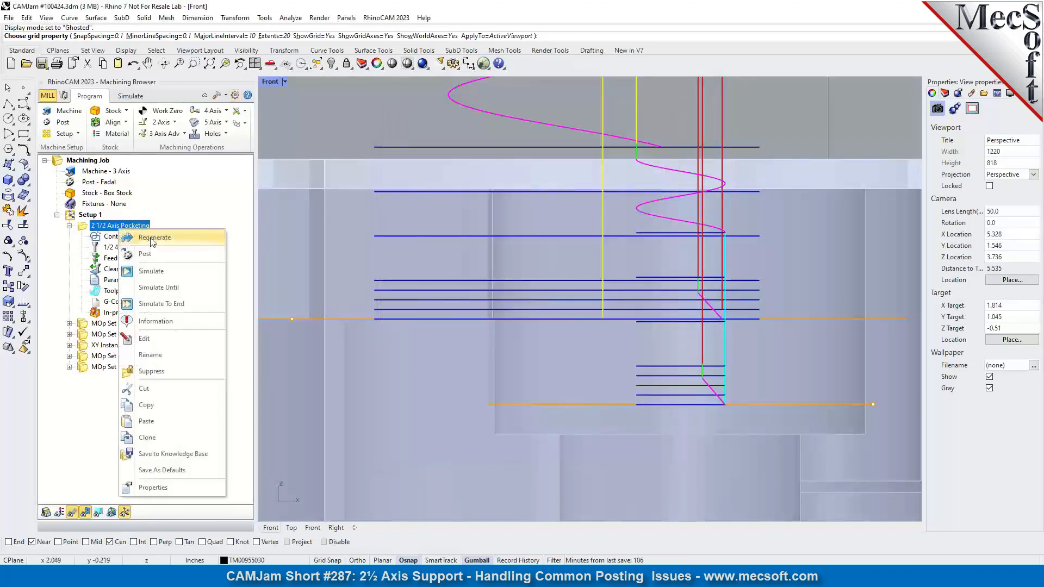
pyautogui.click(152, 253)
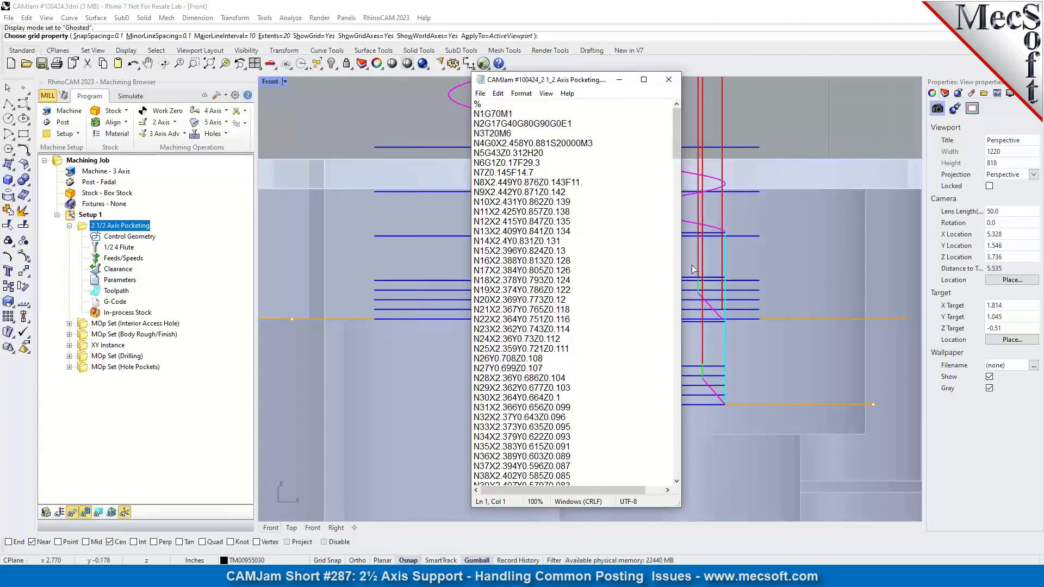
pyautogui.click(669, 80)
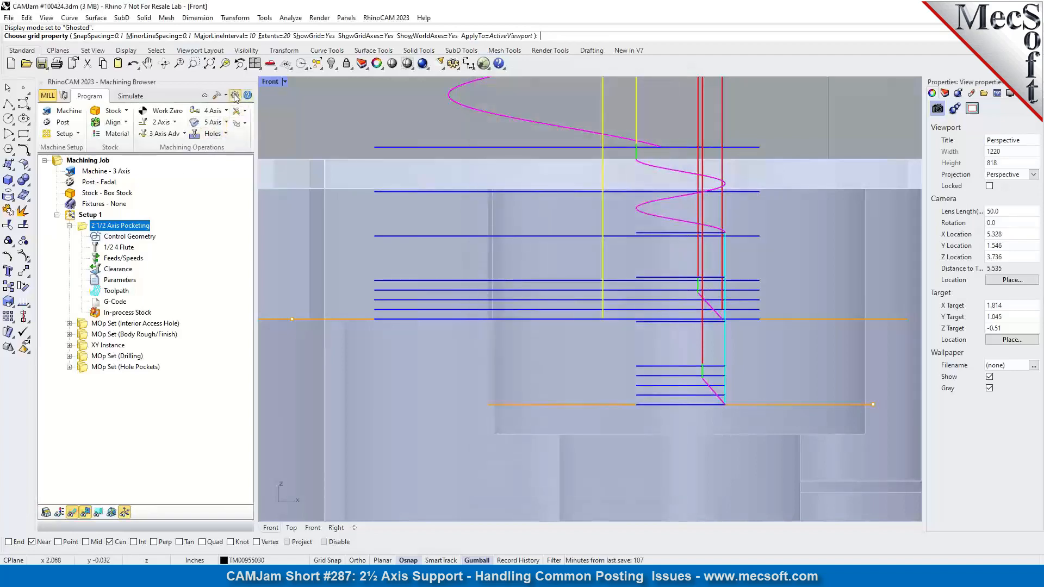
# Examine the Post Processor preferences for G-code generation with toolpaths, output dialog display and the program that receives the posted file.
pyautogui.click(234, 95)
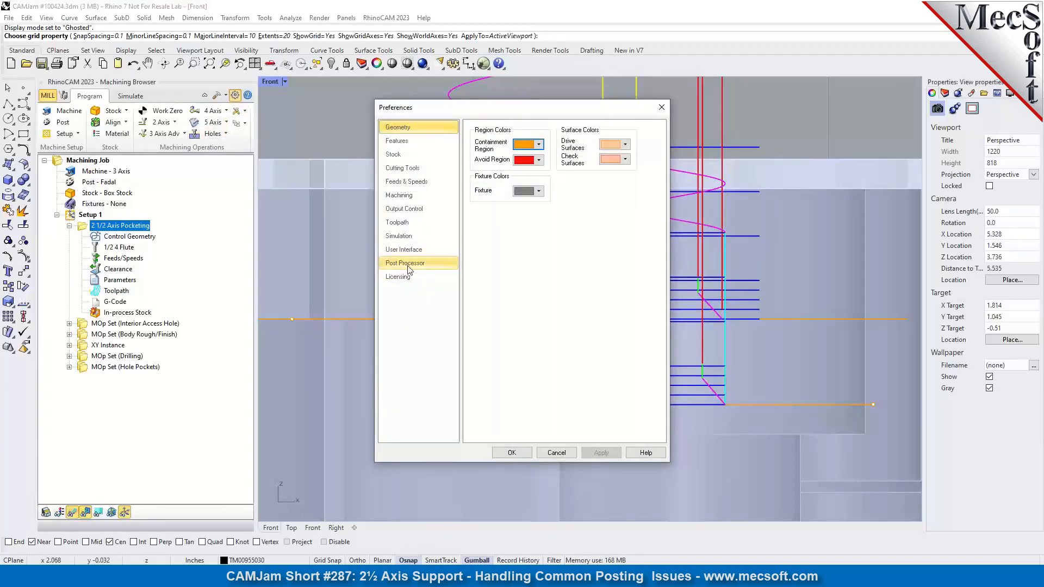
pyautogui.click(410, 263)
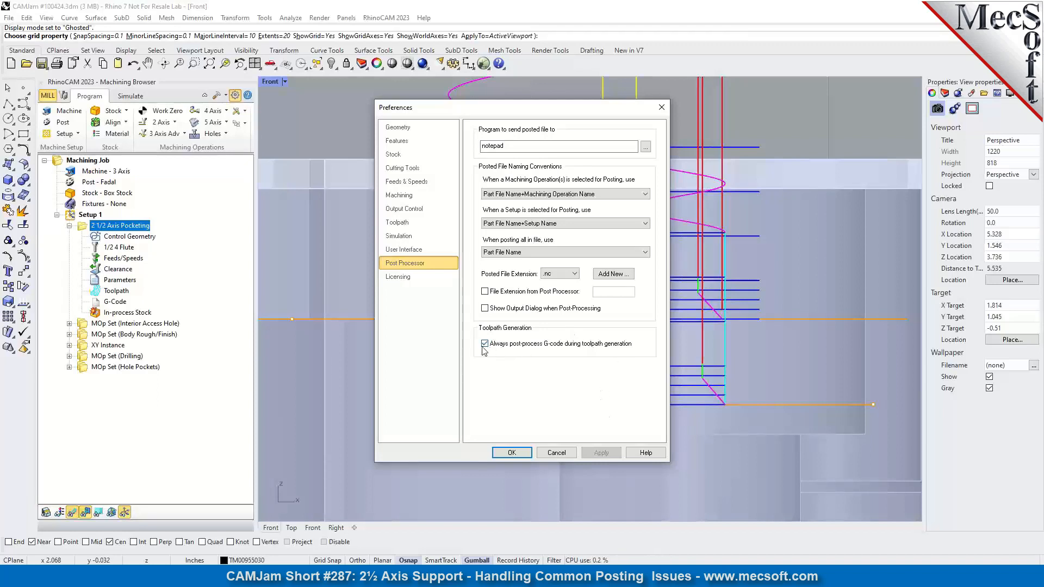
pyautogui.moveTo(515, 348)
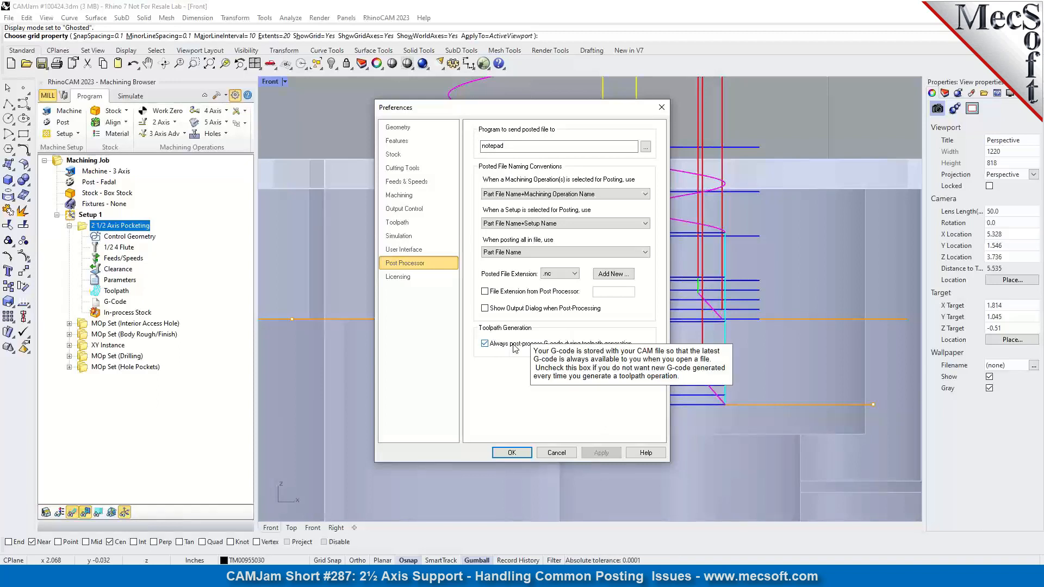
pyautogui.moveTo(487, 315)
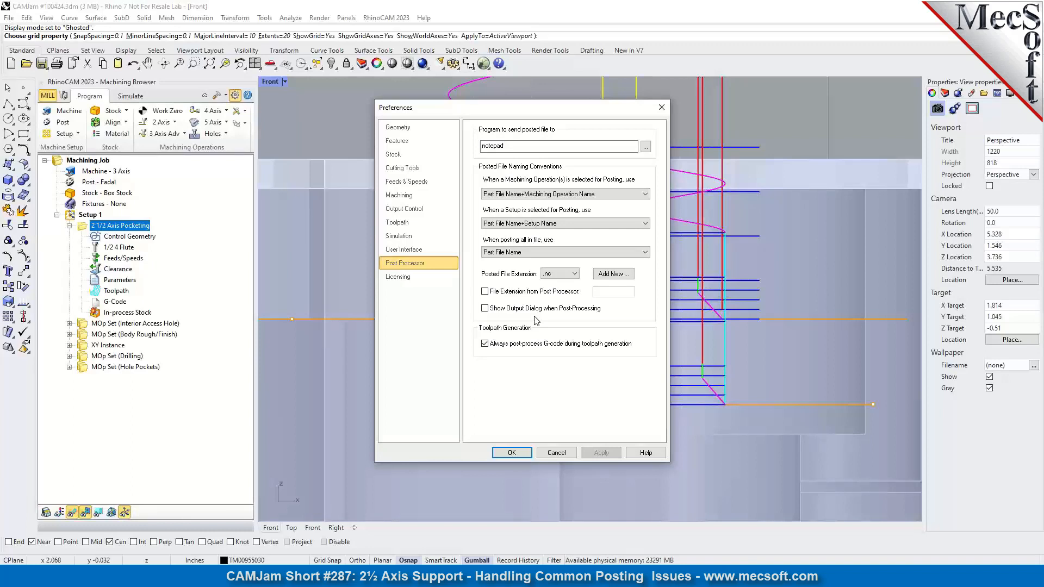
pyautogui.doubleClick(492, 145)
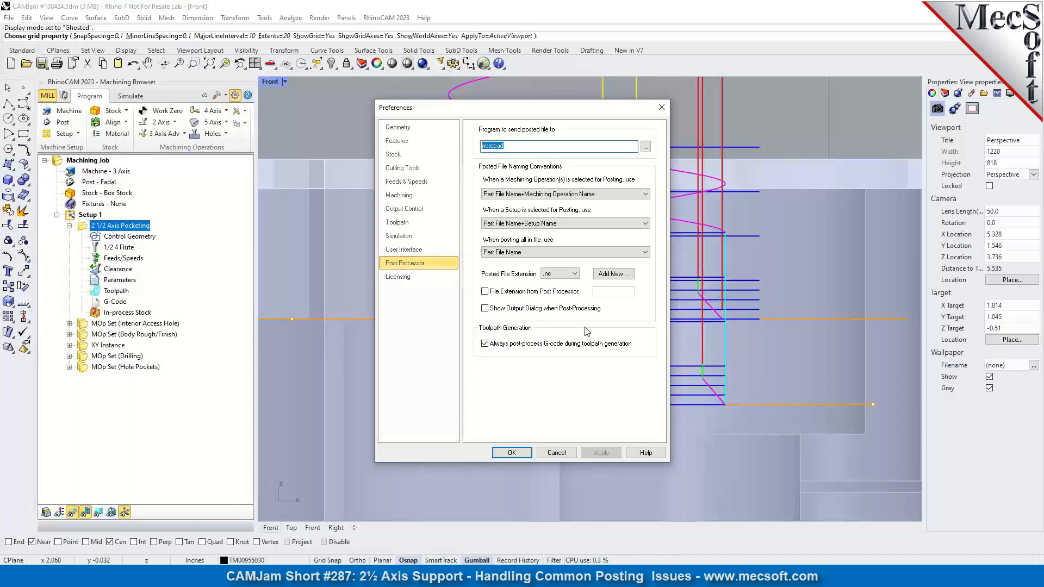